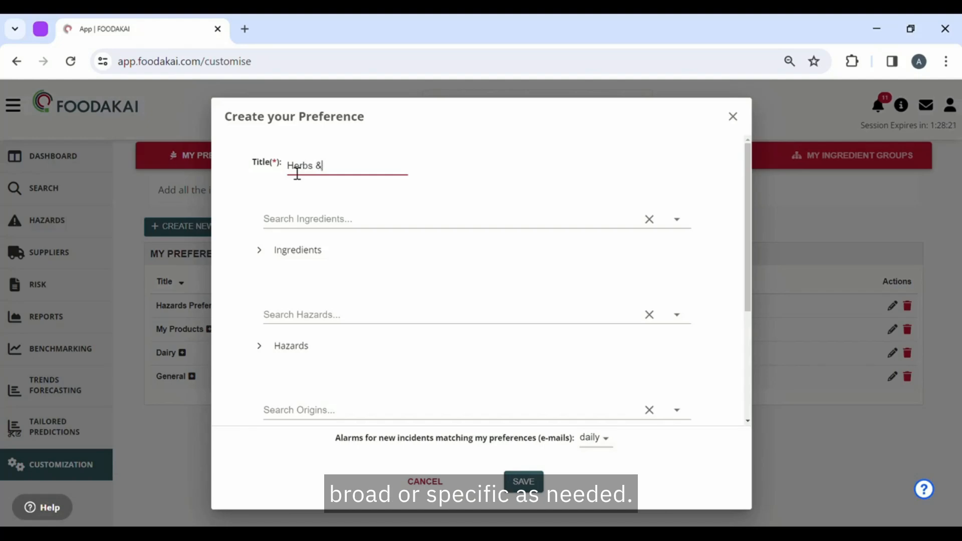
Step: Complete the preference title as "Herbs & Spices" and add Basil from Herbs And Spices as an ingredient
text(Spices)
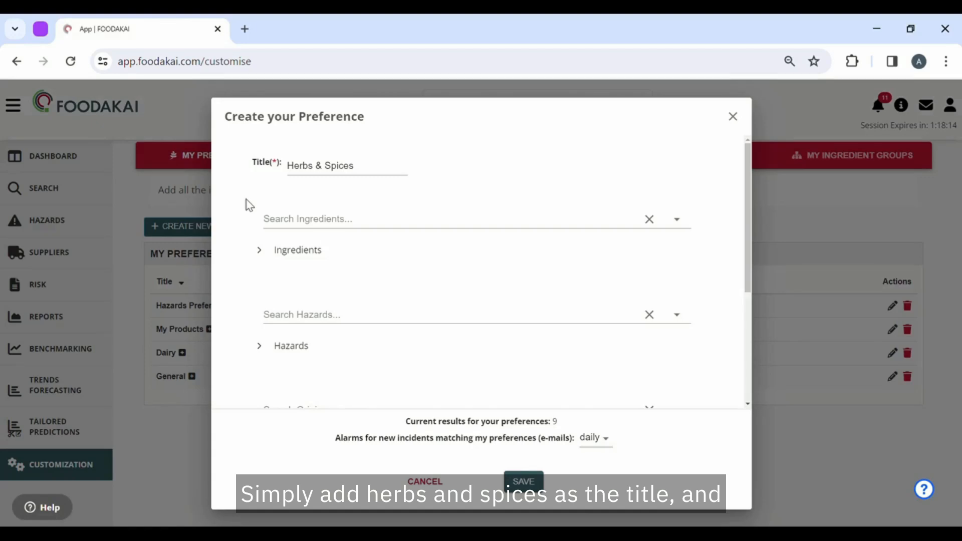
scroll(244, 200, down, 4)
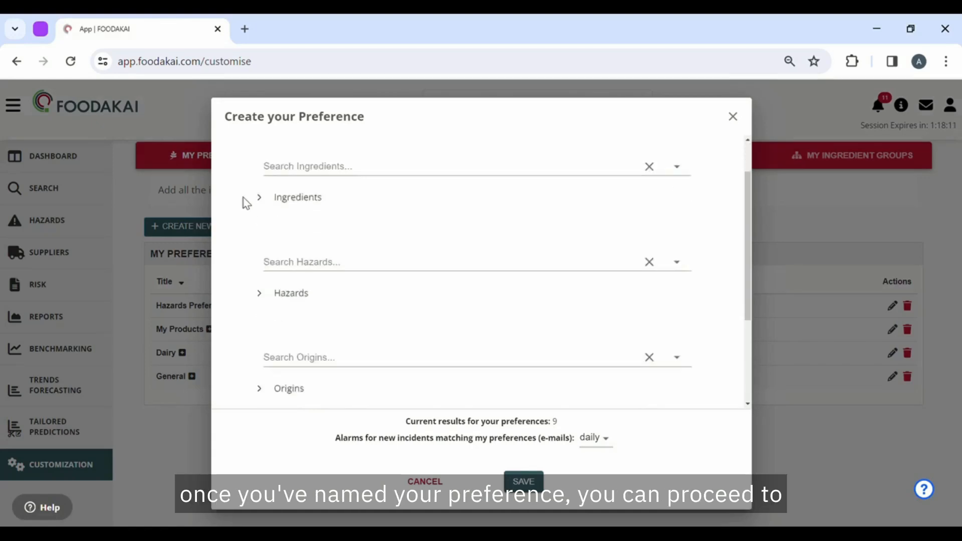
scroll(378, 367, up, 4)
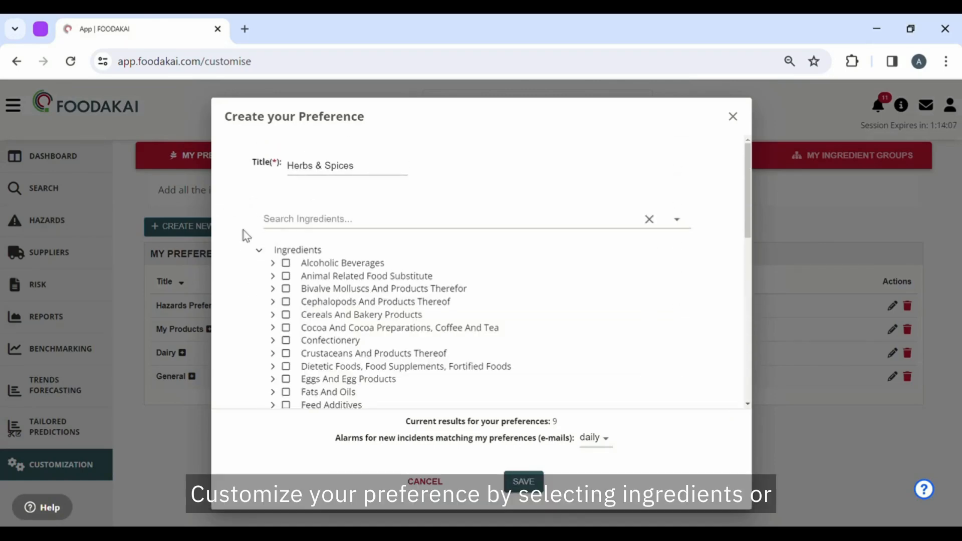
click(287, 226)
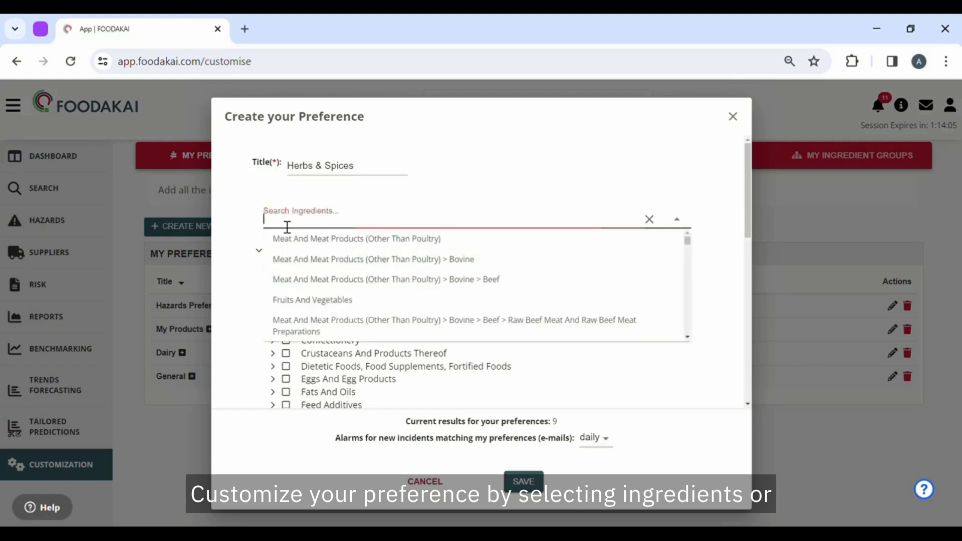
text(Basil)
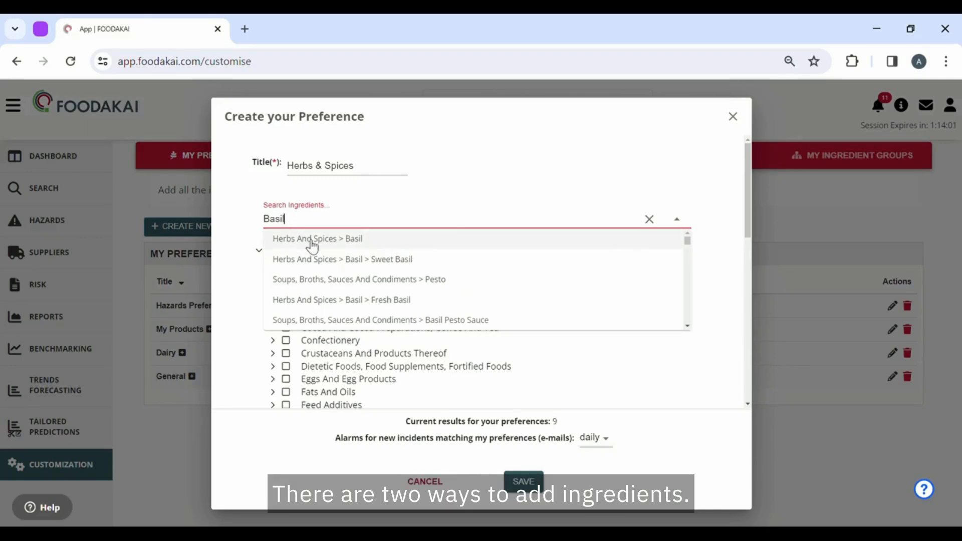
click(312, 245)
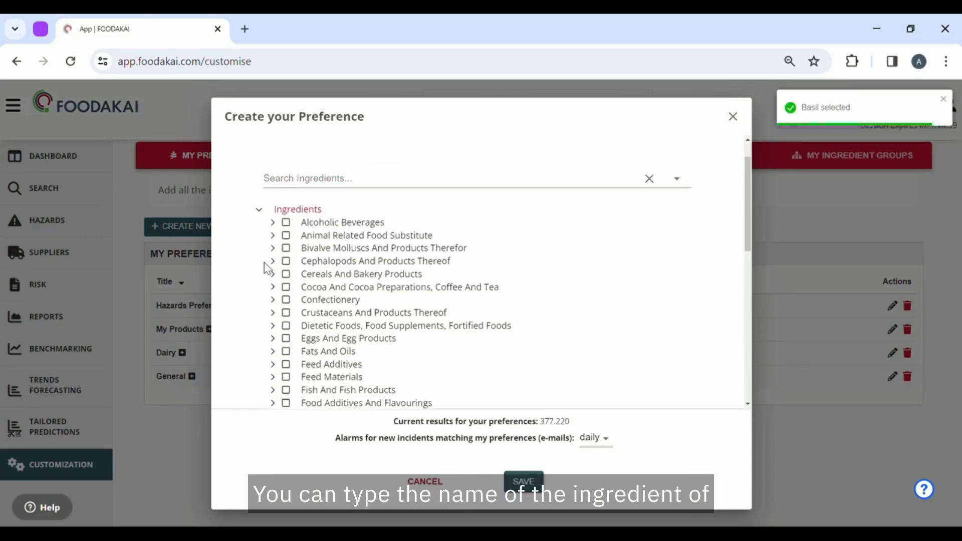
Step: Add Cinnamon Sticks and Cinnamon Powder from the Herbs And Spices ingredients, leaving the whole Cinnamon category unselected, and collapse the ingredient tree
scroll(263, 262, down, 7)
scroll(263, 262, up, 2)
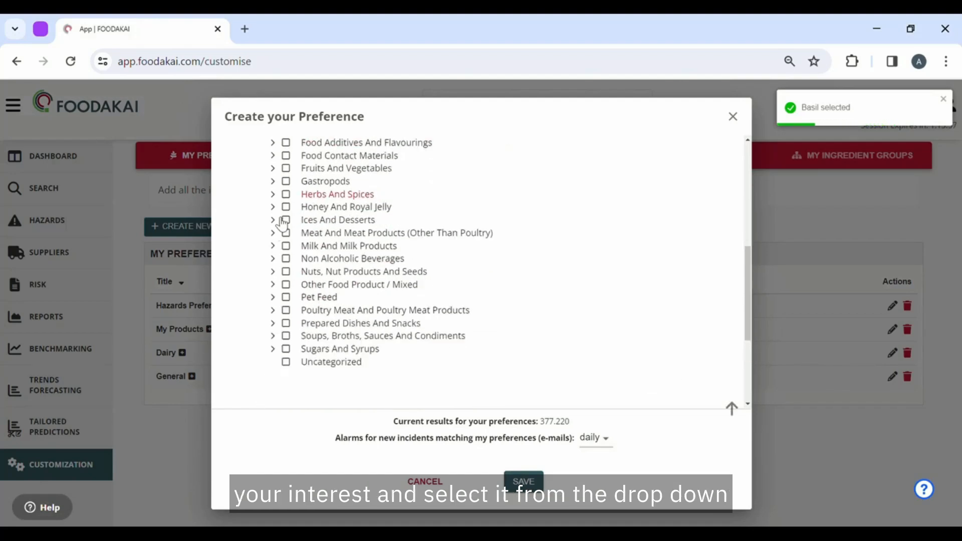
click(272, 194)
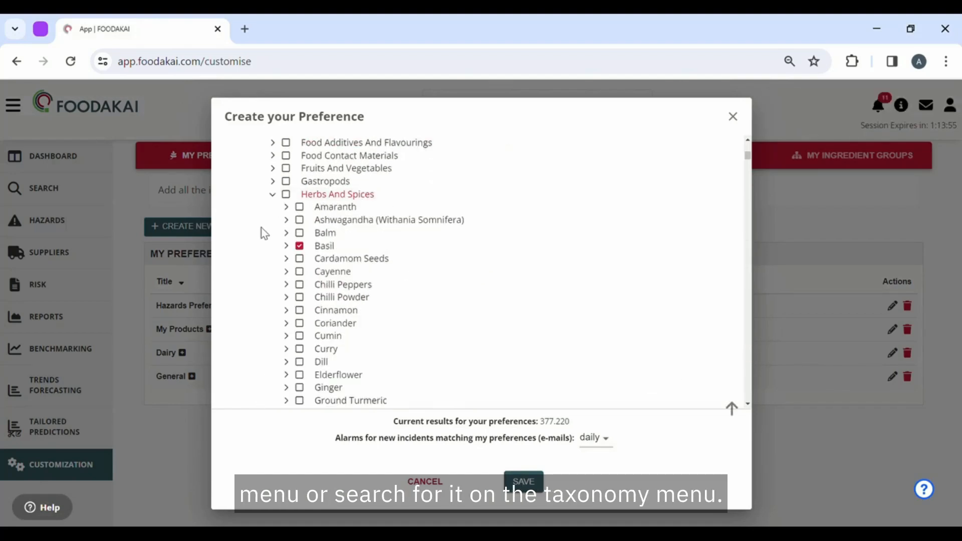
scroll(275, 266, down, 2)
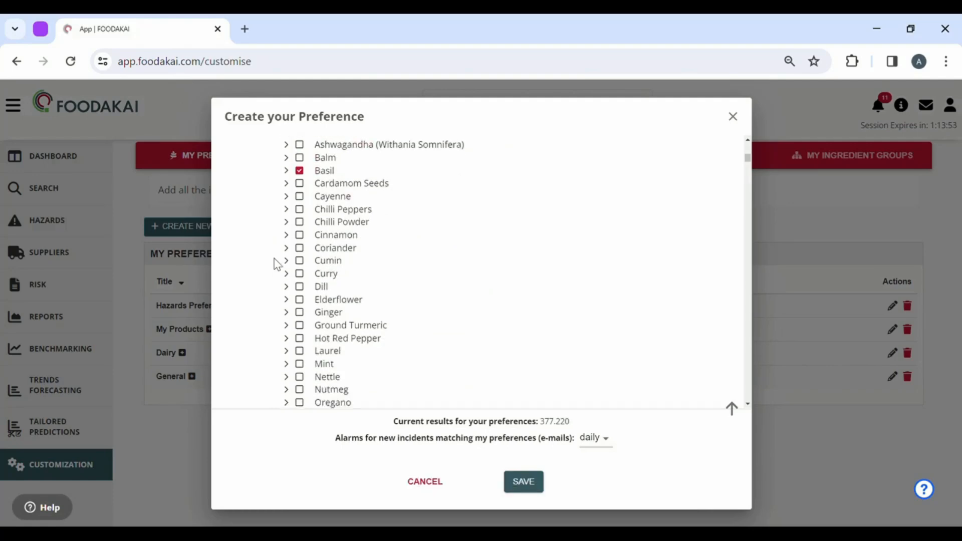
click(286, 235)
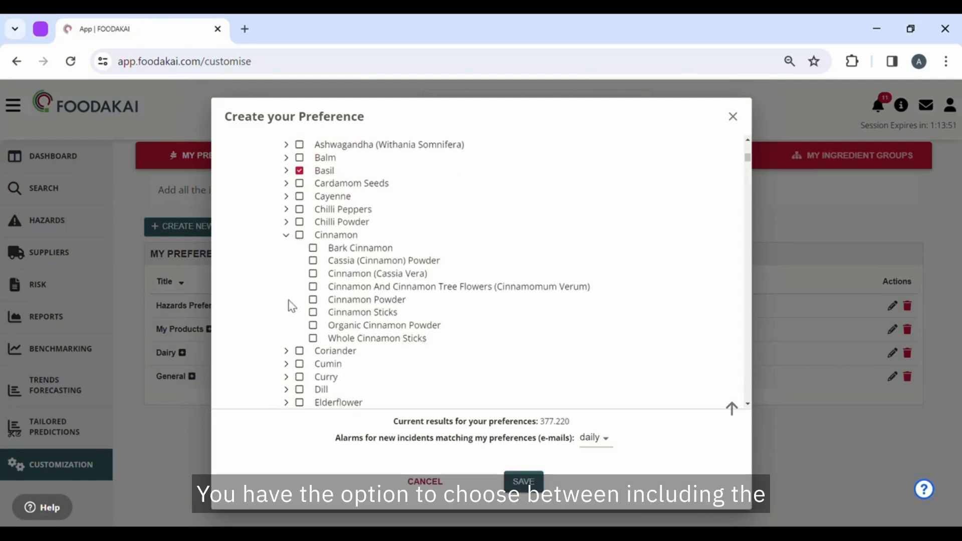
click(302, 238)
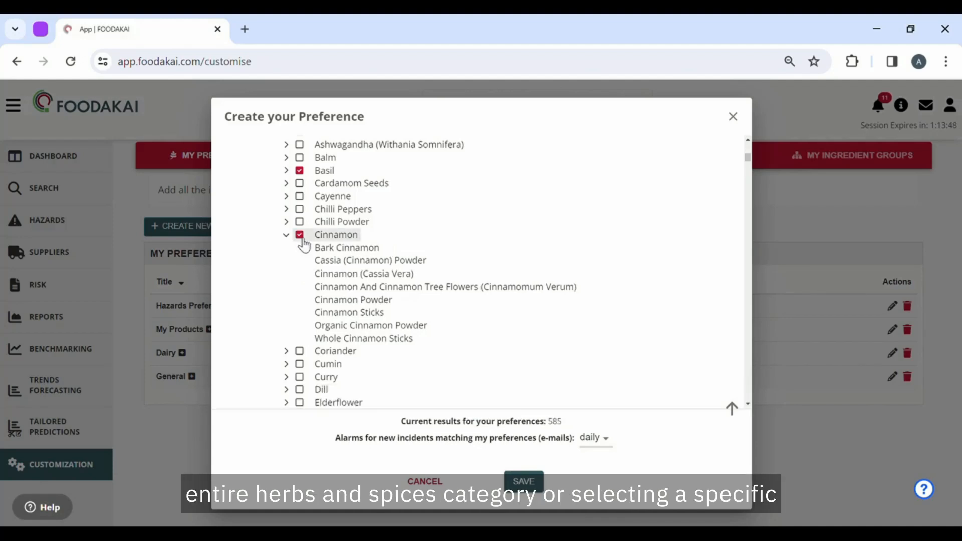
click(302, 238)
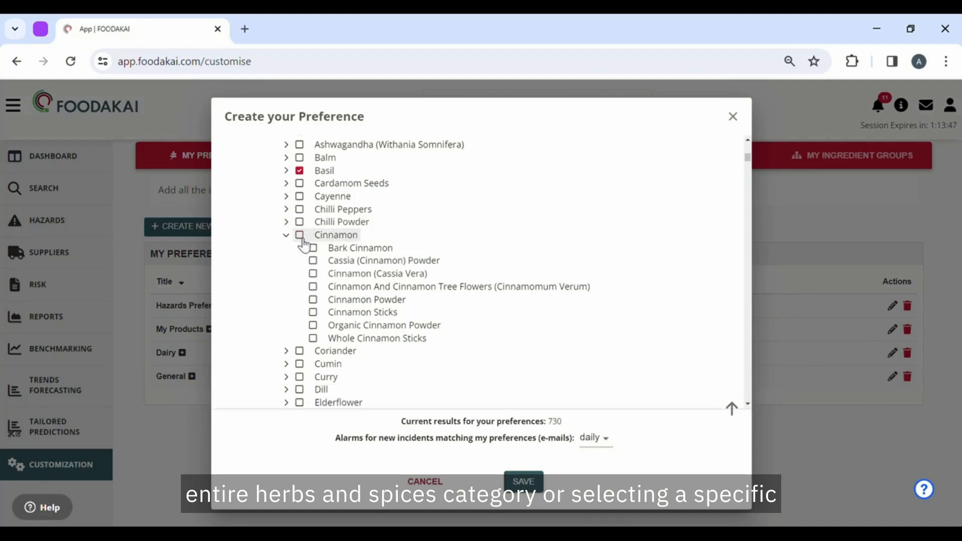
click(315, 312)
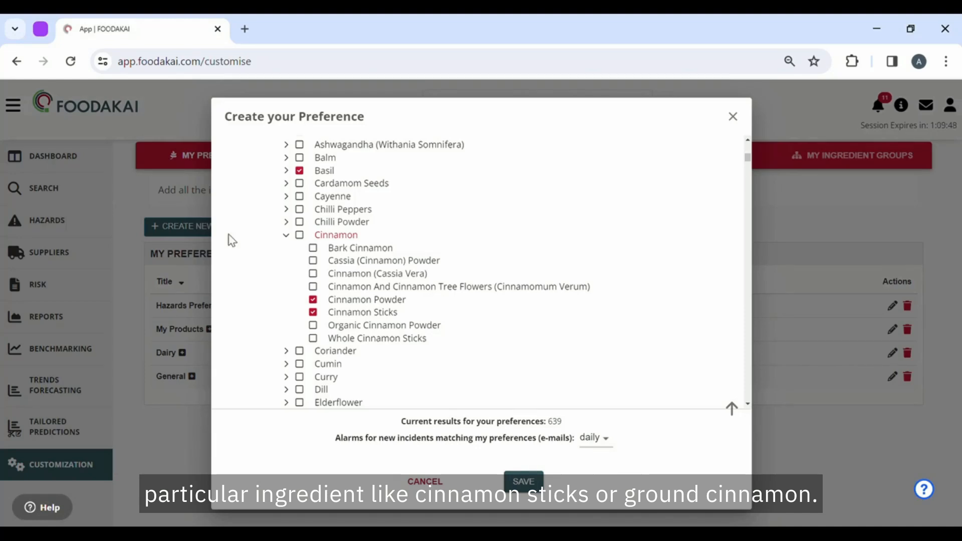
scroll(257, 238, up, 10)
click(258, 250)
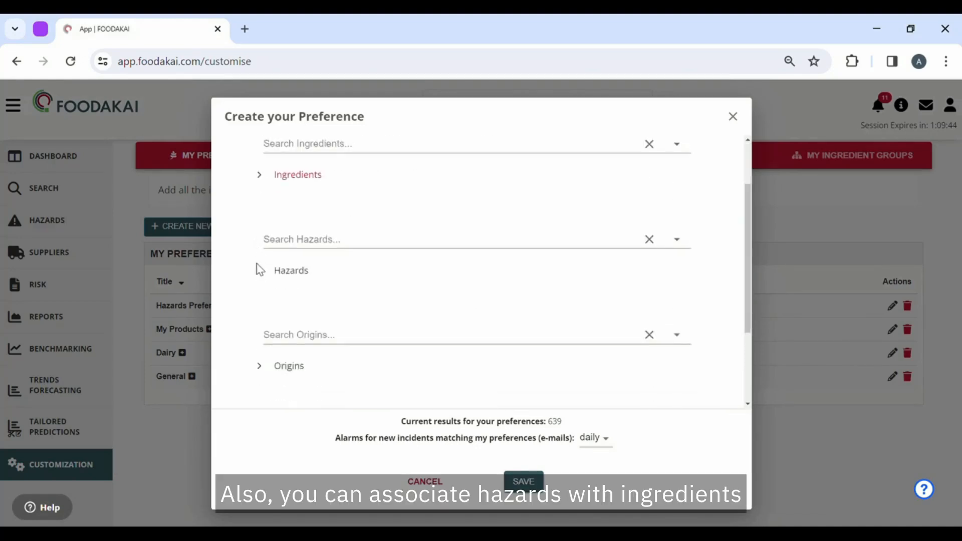
Step: Add Salmonella and Listeria Monocytogenes from the biological Pathogenic Bacteria hazards, and collapse the hazard tree
click(262, 273)
scroll(266, 217, down, 2)
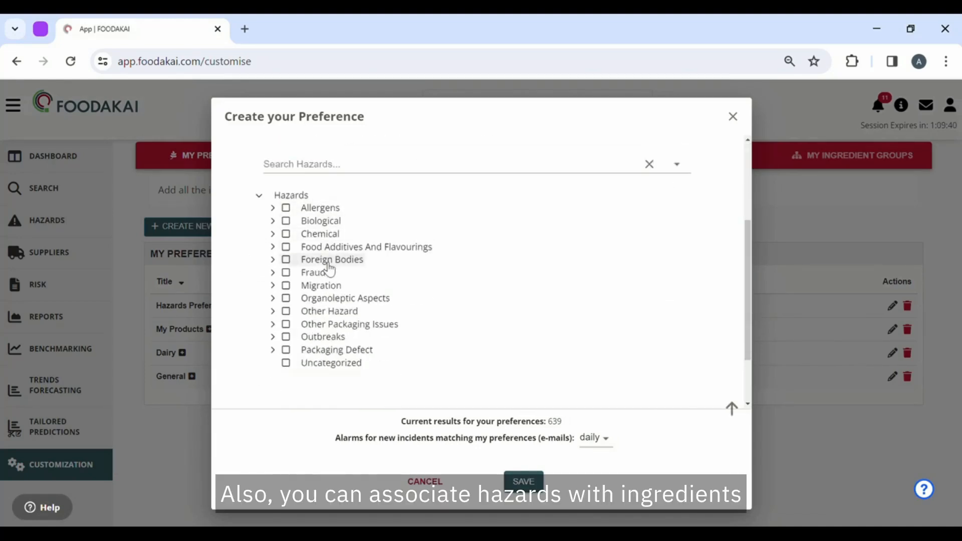
click(274, 221)
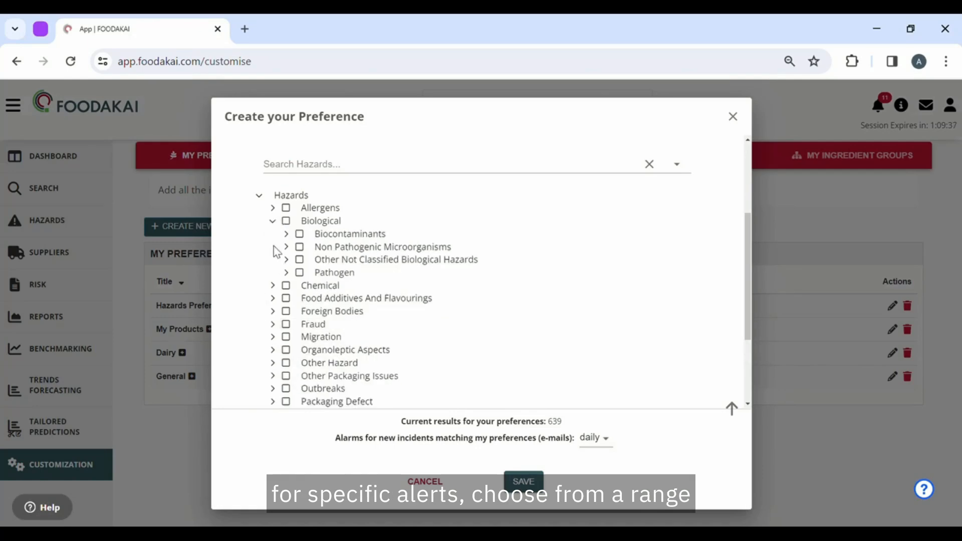
click(286, 273)
scroll(277, 275, down, 2)
click(300, 249)
scroll(301, 271, down, 3)
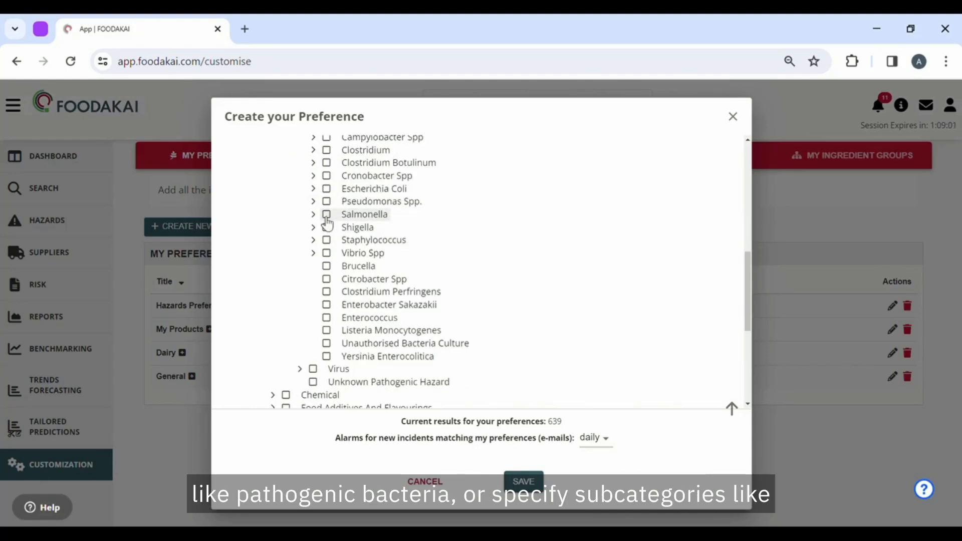
click(328, 215)
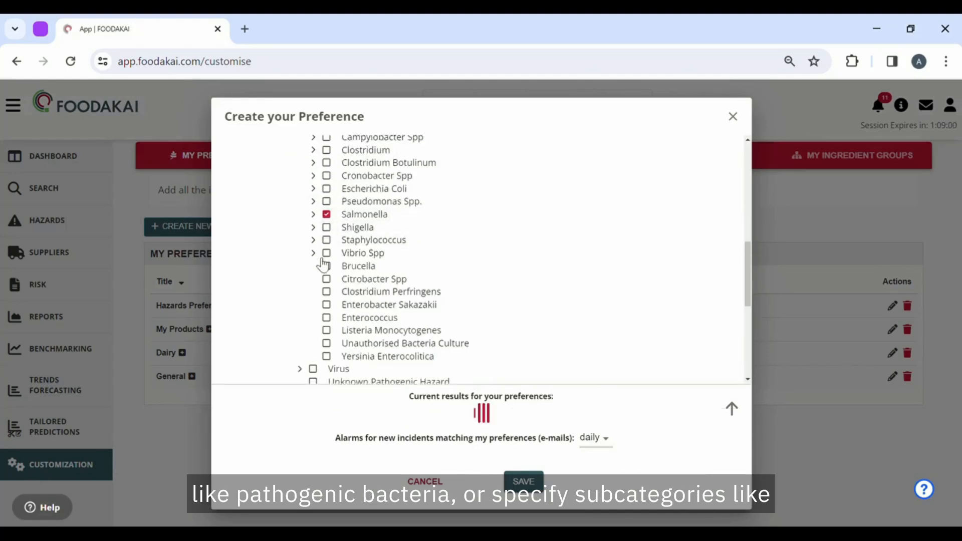
click(328, 331)
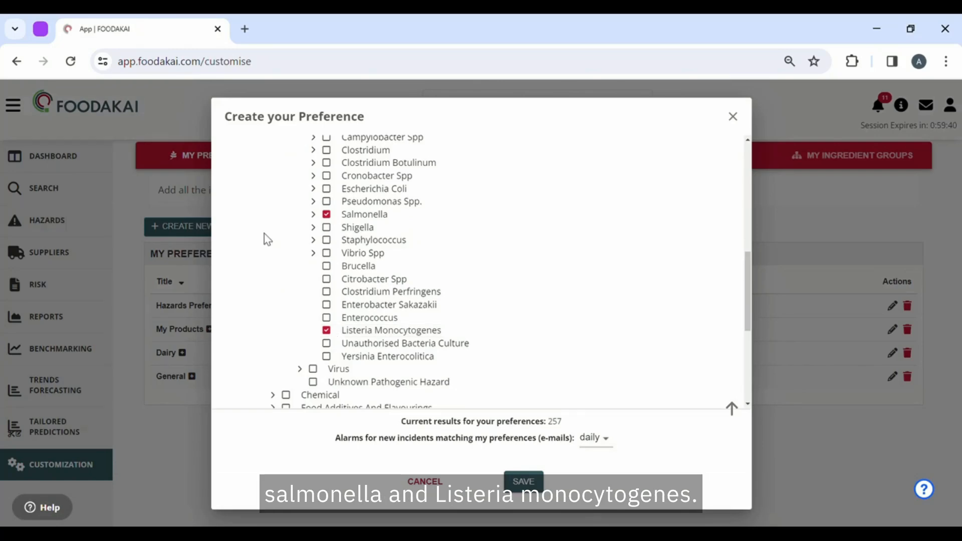
scroll(263, 234, up, 10)
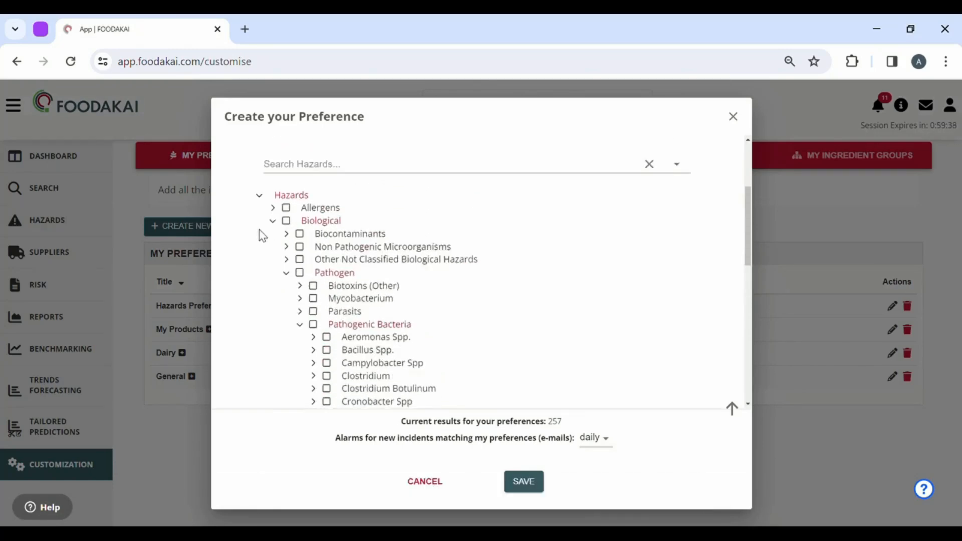
click(259, 196)
Step: Browse the North America countries among the available origins without selecting any
click(259, 290)
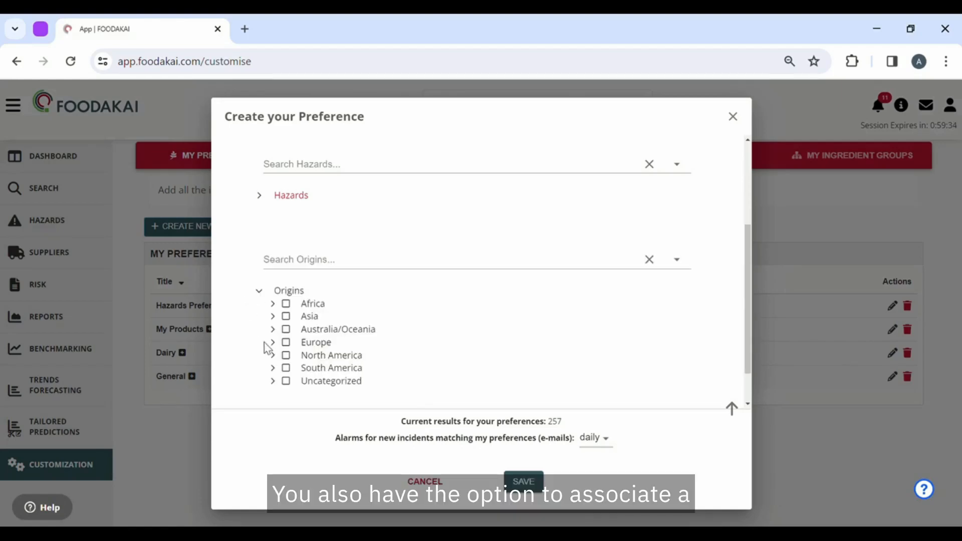
click(272, 354)
scroll(250, 357, down, 4)
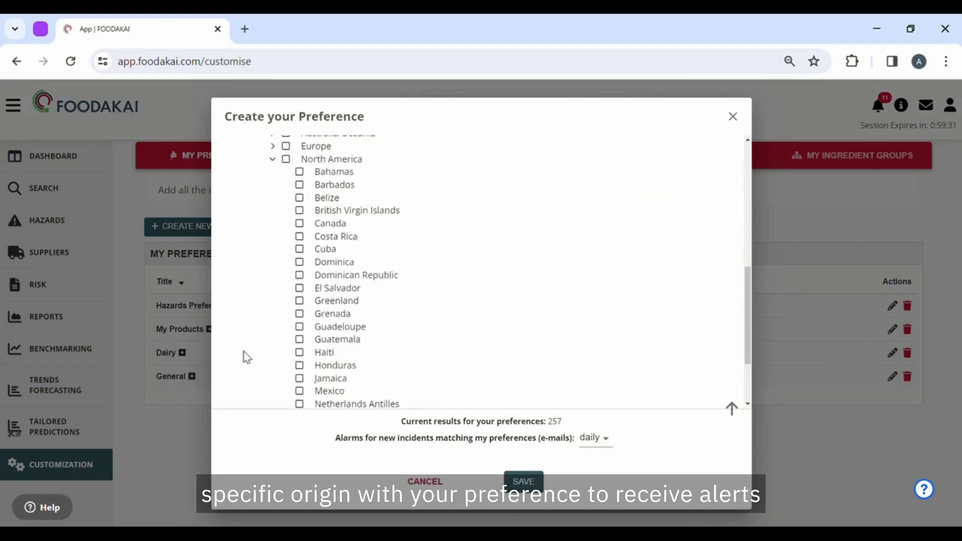
scroll(247, 357, up, 3)
click(272, 281)
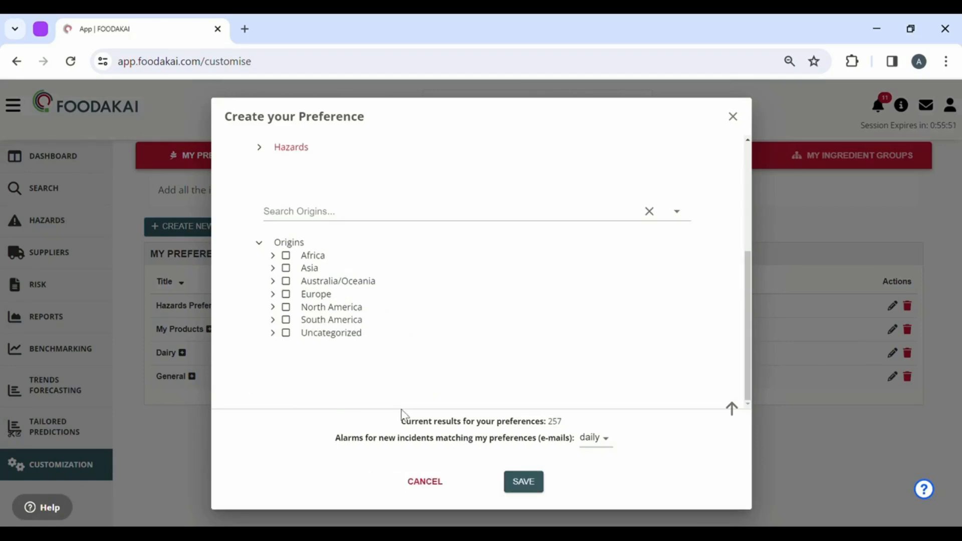
Step: Set the e-mail alarms for the Herbs & Spices preference to never and save the preference
click(592, 439)
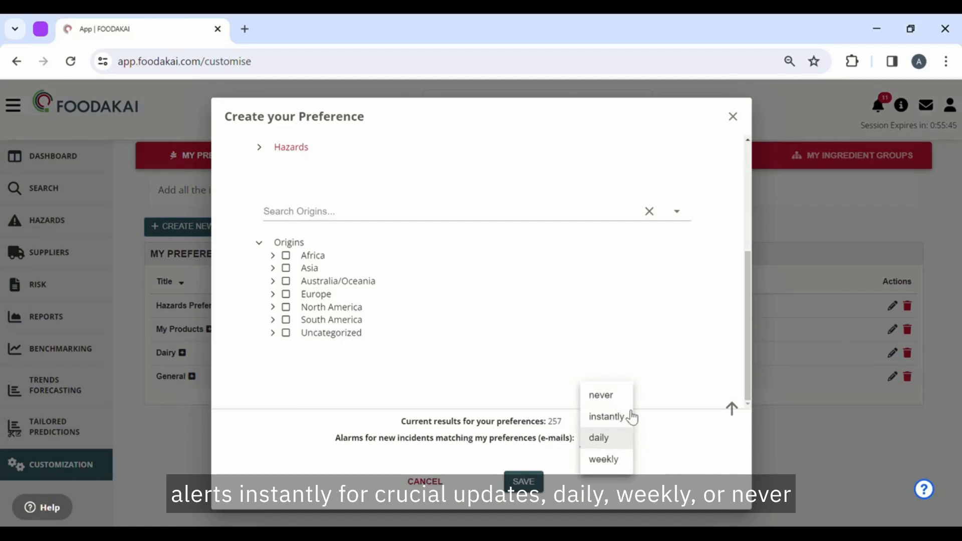
click(604, 396)
click(523, 484)
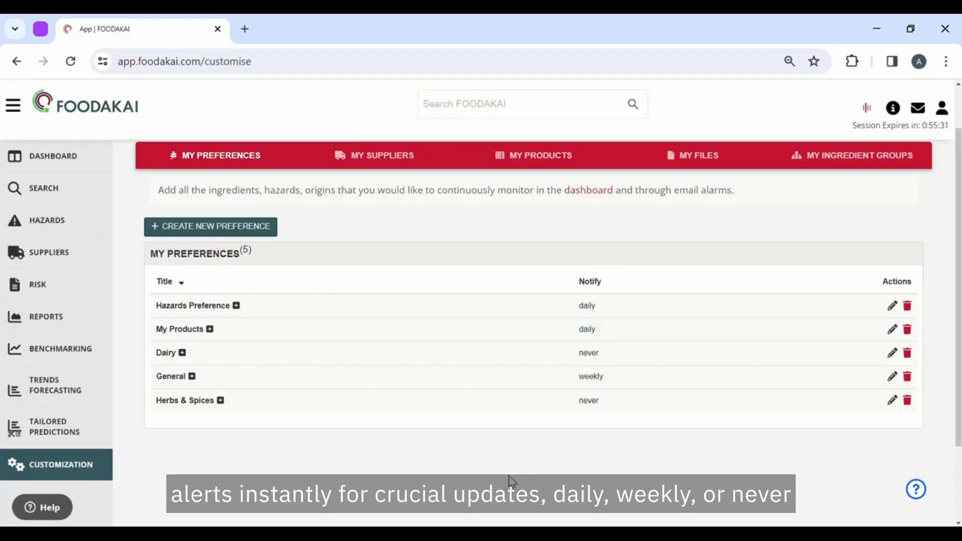
click(220, 400)
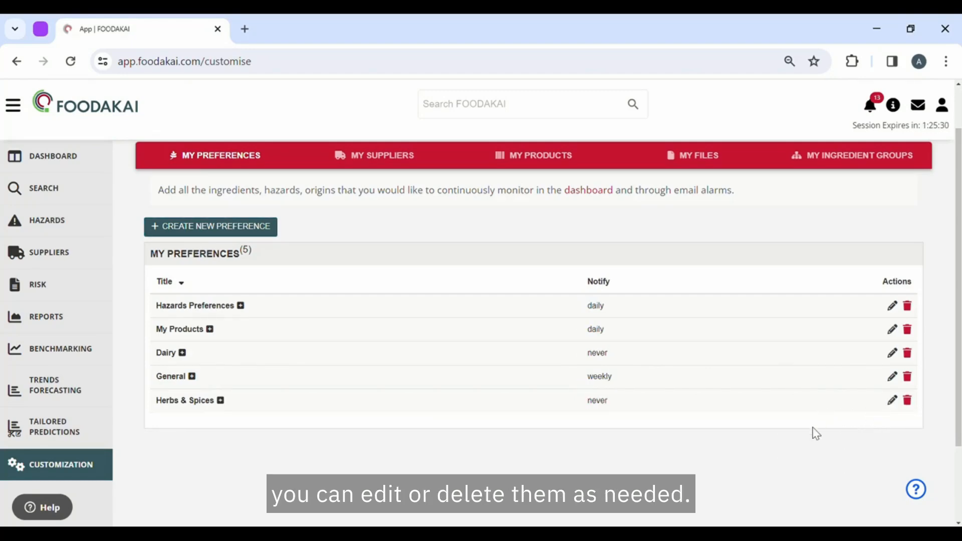
Step: Create a new preference titled "Hazards" and include the Allergens and Biological hazard categories
click(234, 227)
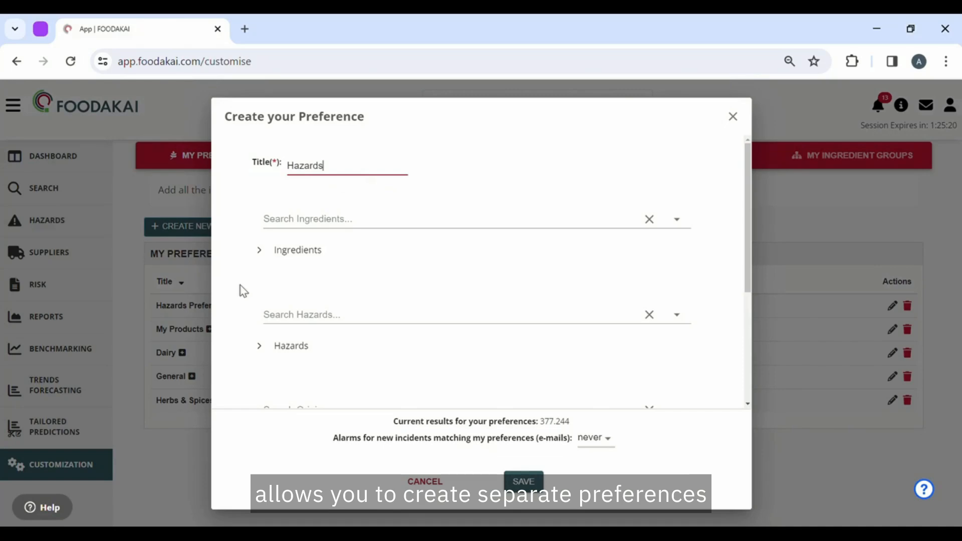
scroll(243, 286, down, 2)
click(260, 273)
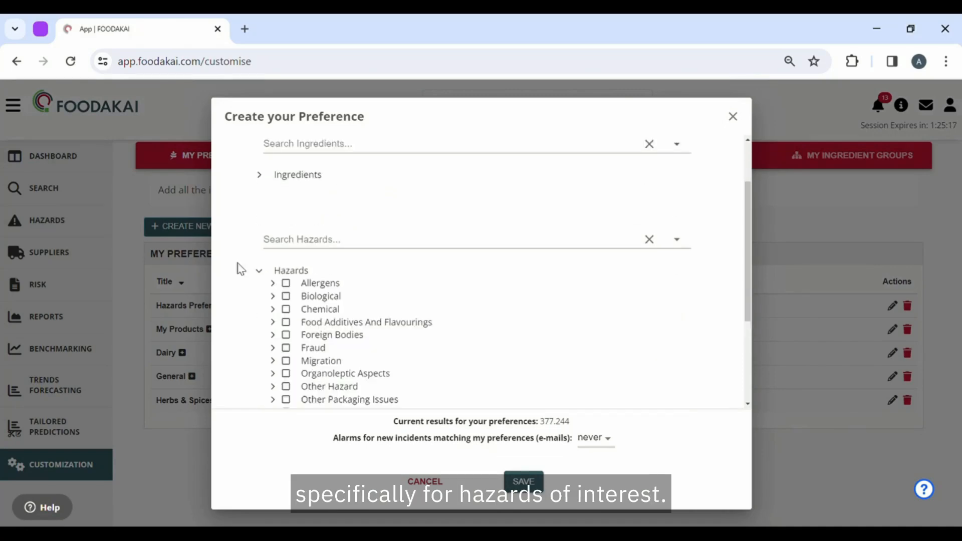
scroll(238, 268, down, 2)
click(285, 208)
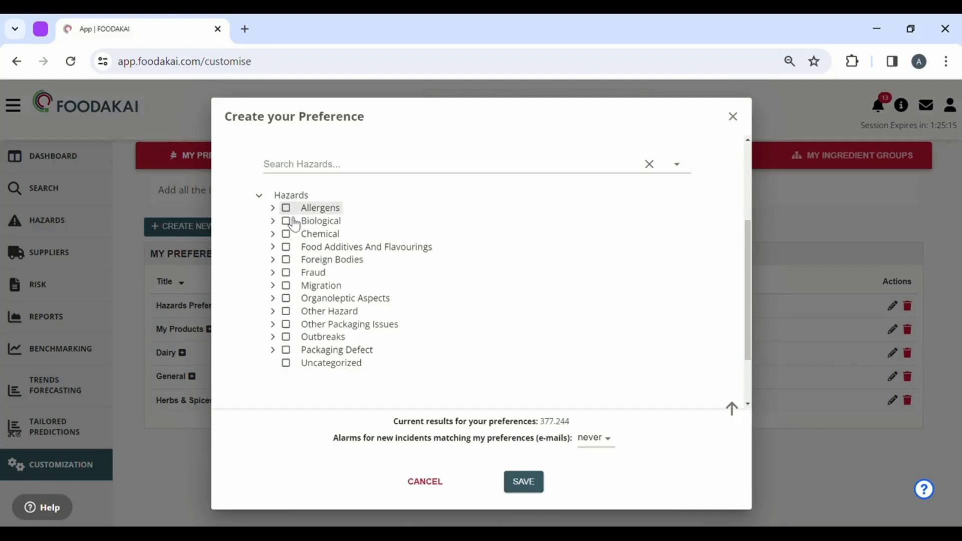
click(286, 221)
Step: Look through the Chemical hazards, search the hazards for "Pesti" and add Chemical > Pesticides to the preference
click(273, 234)
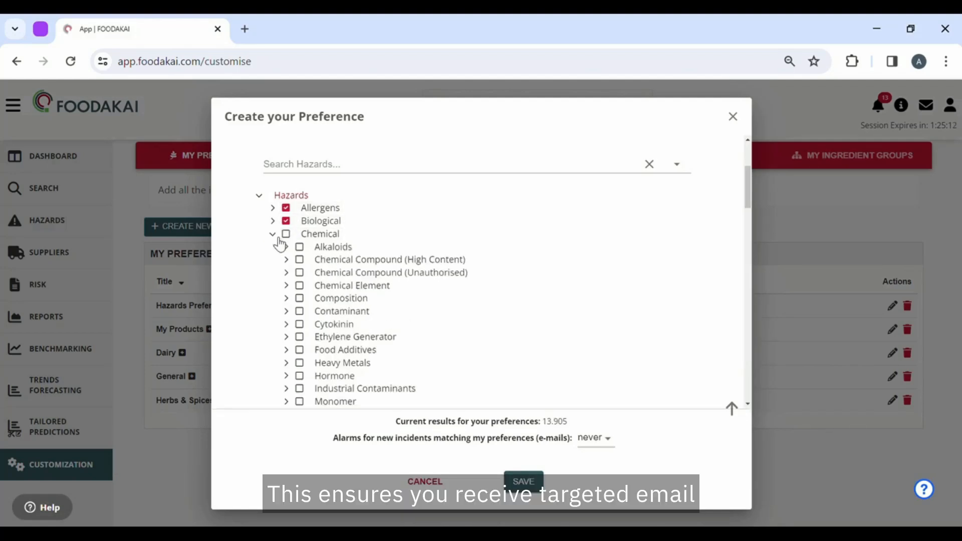
scroll(312, 264, down, 4)
scroll(312, 264, down, 3)
scroll(312, 264, up, 5)
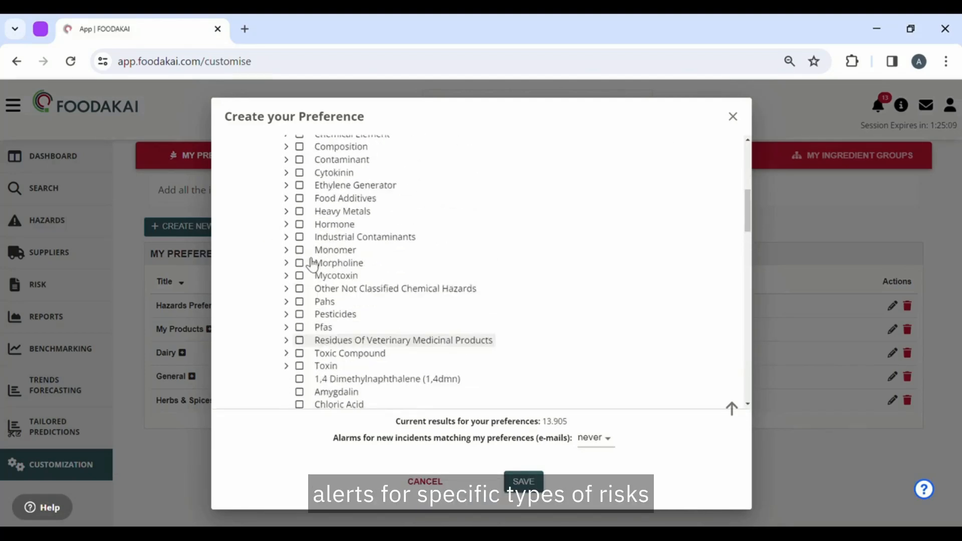
click(273, 159)
scroll(255, 216, up, 5)
click(290, 239)
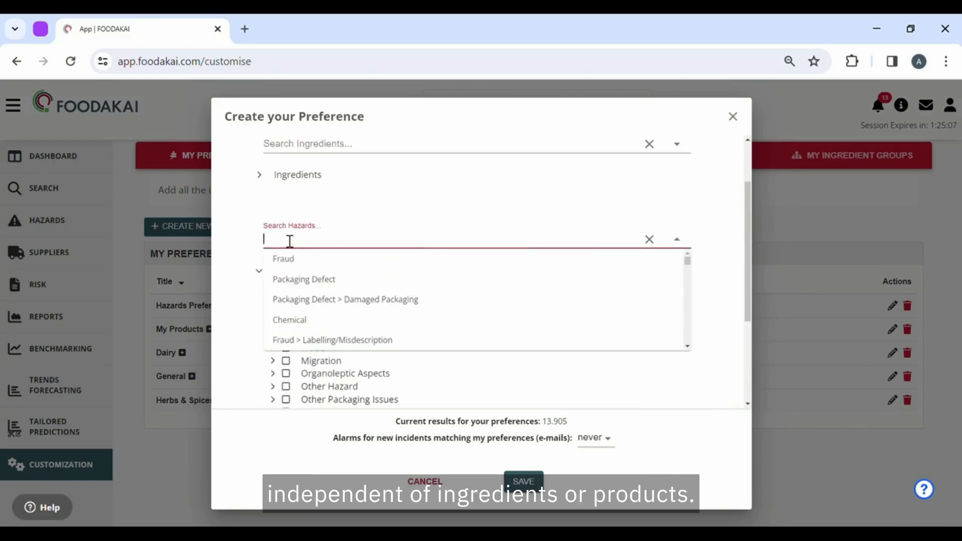
text(Pesti)
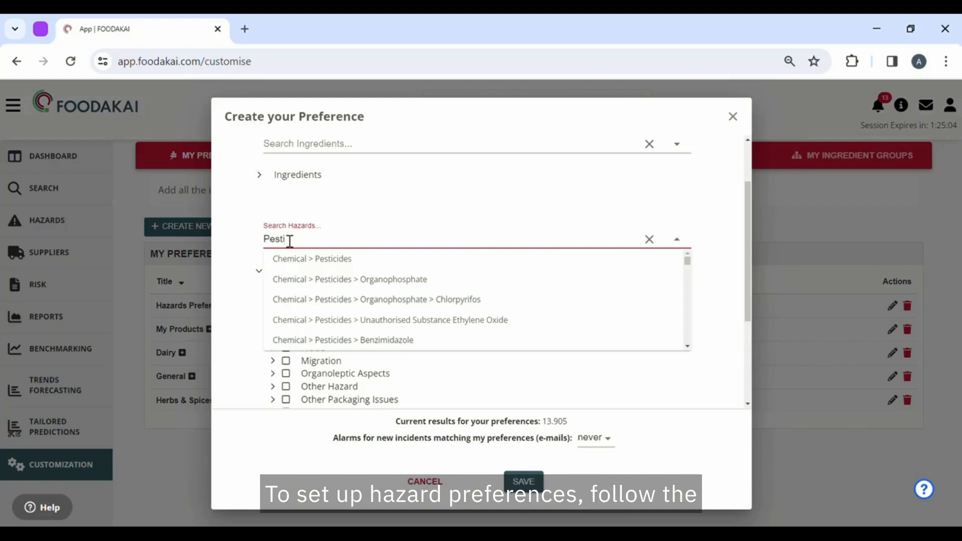
click(292, 258)
scroll(237, 320, down, 2)
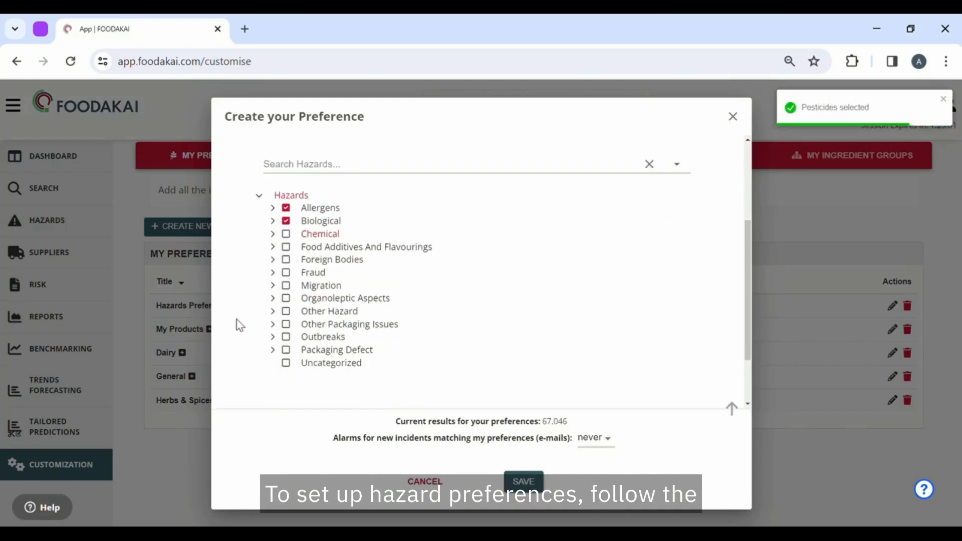
Step: Keep the e-mail alarms for the Hazards preference at never and save the preference
scroll(438, 376, down, 2)
click(595, 438)
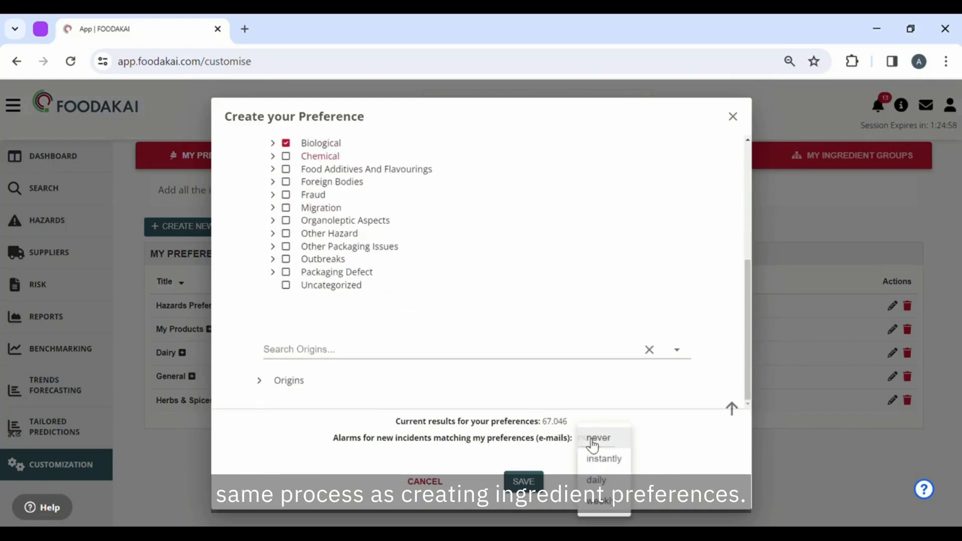
click(619, 443)
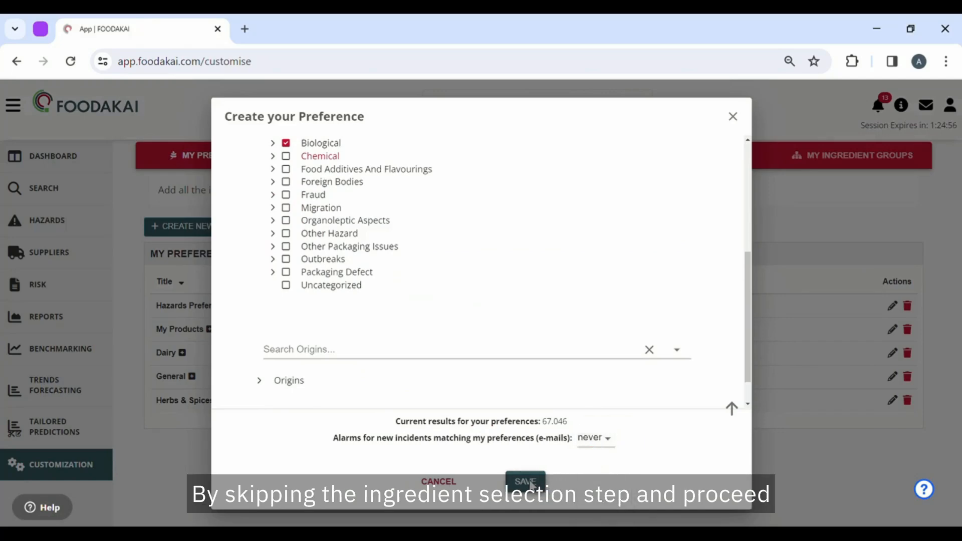
click(527, 474)
click(193, 423)
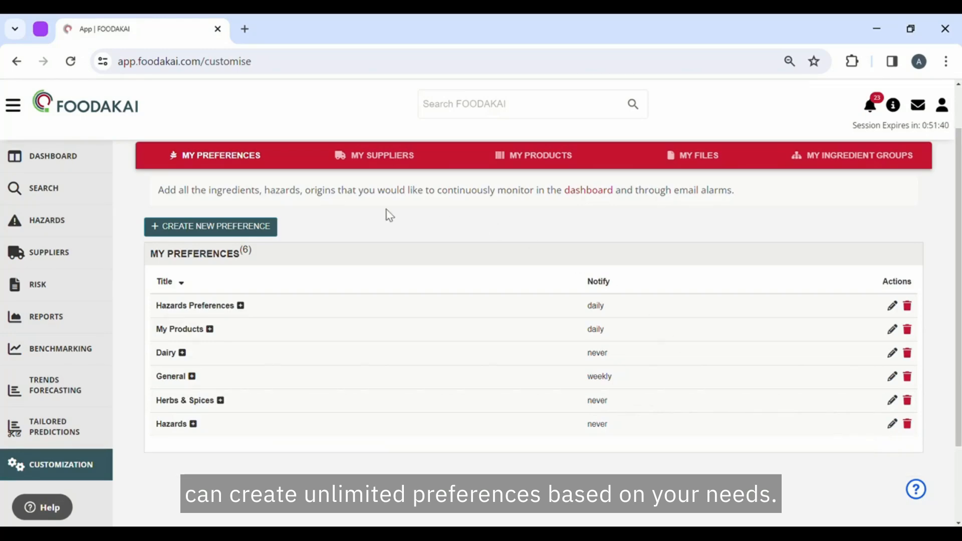
Step: Go to My Suppliers, search the companies for "Danone" and choose the parent company Danone for the new supplier entry
click(379, 158)
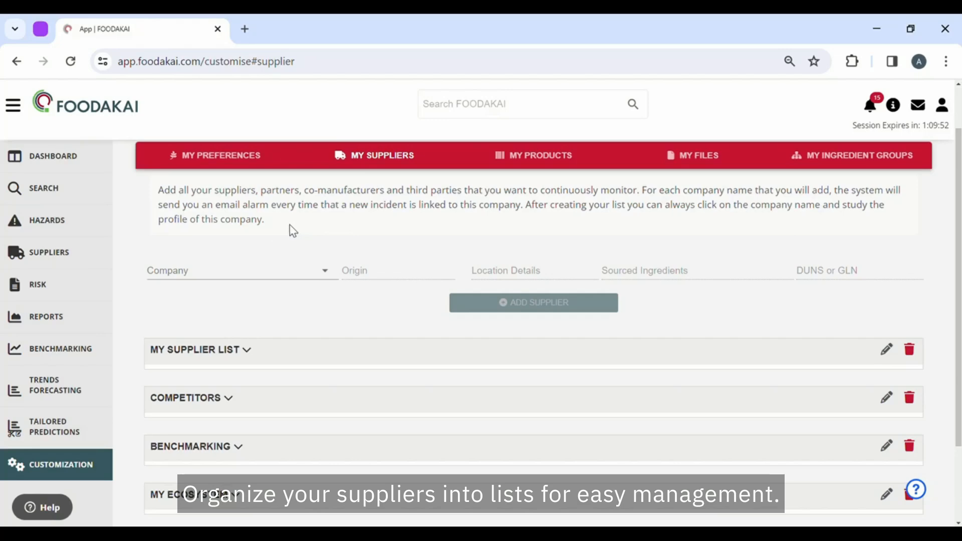
scroll(142, 341, down, 2)
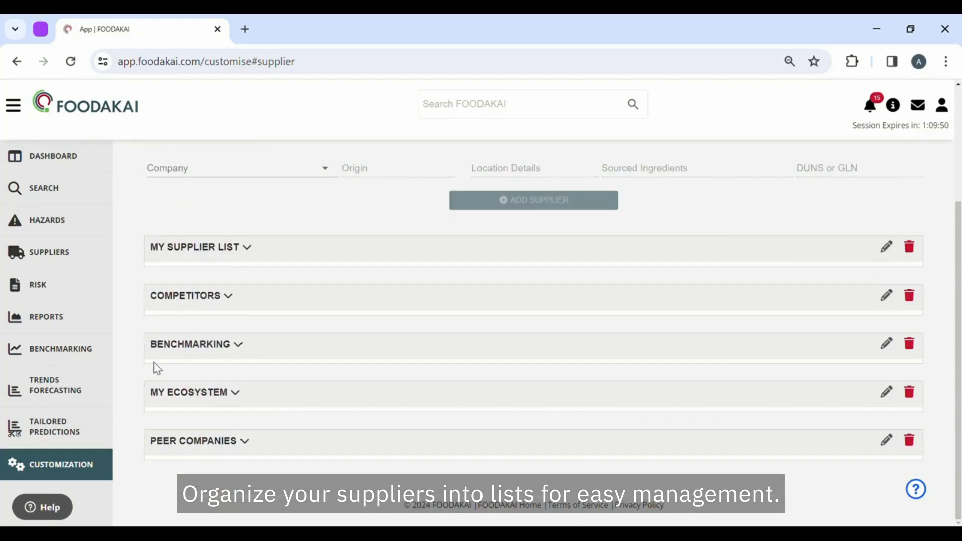
scroll(156, 368, up, 3)
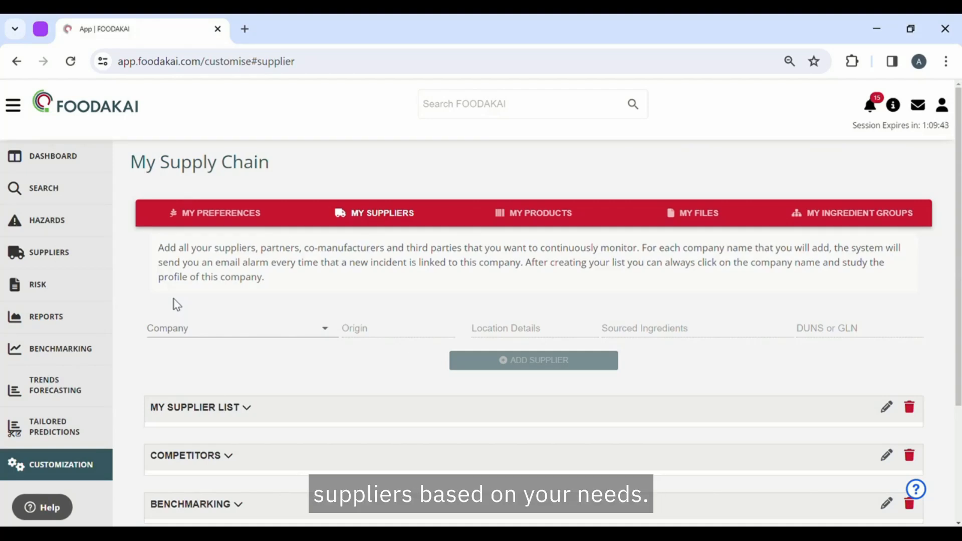
click(171, 328)
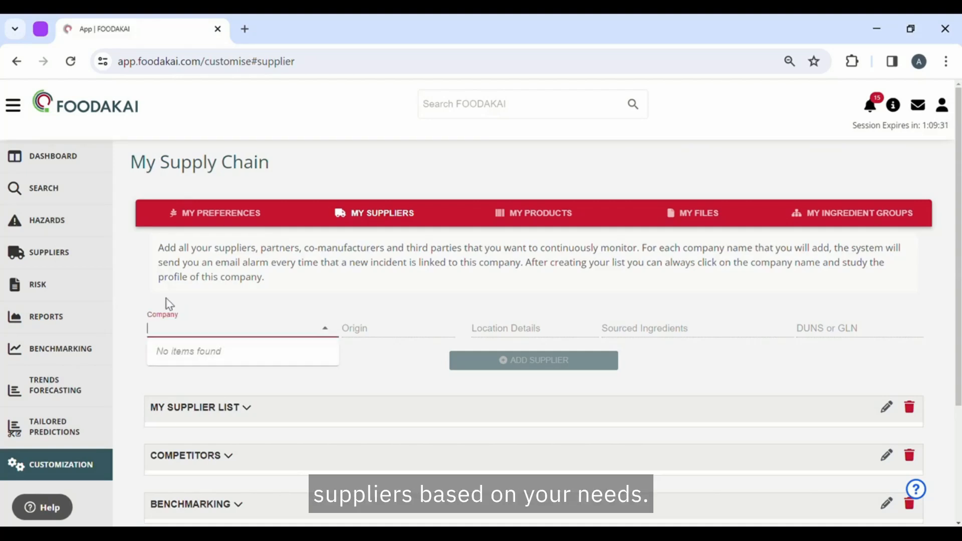
click(137, 297)
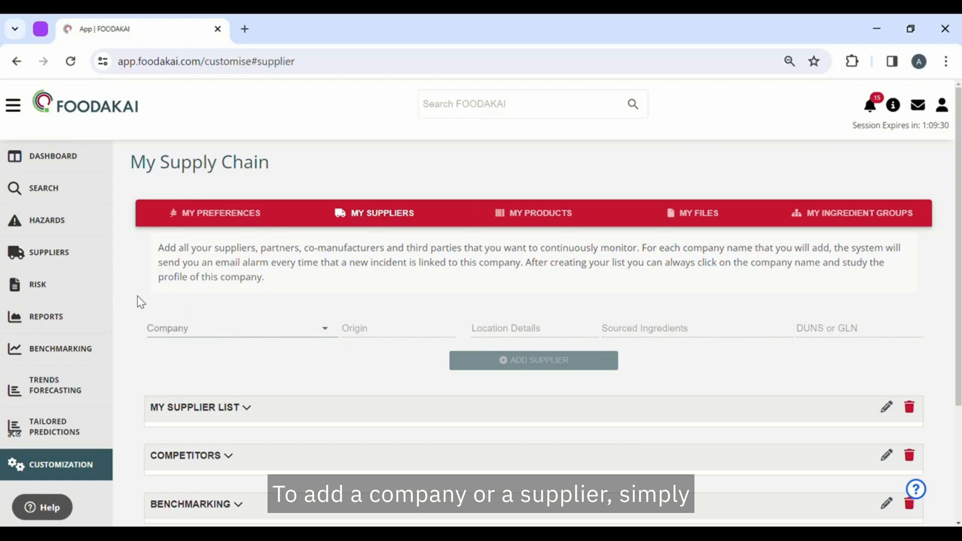
click(157, 336)
text(Danone)
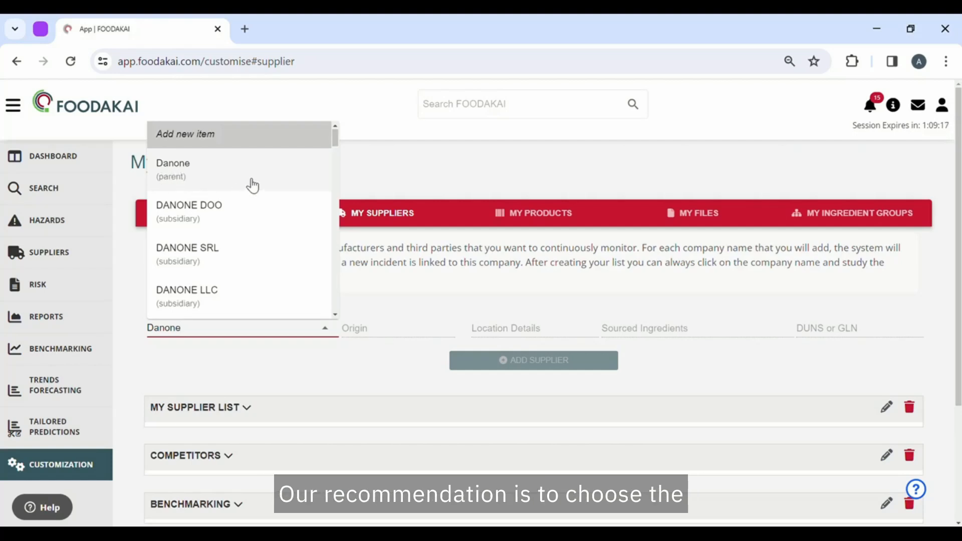
scroll(250, 238, down, 3)
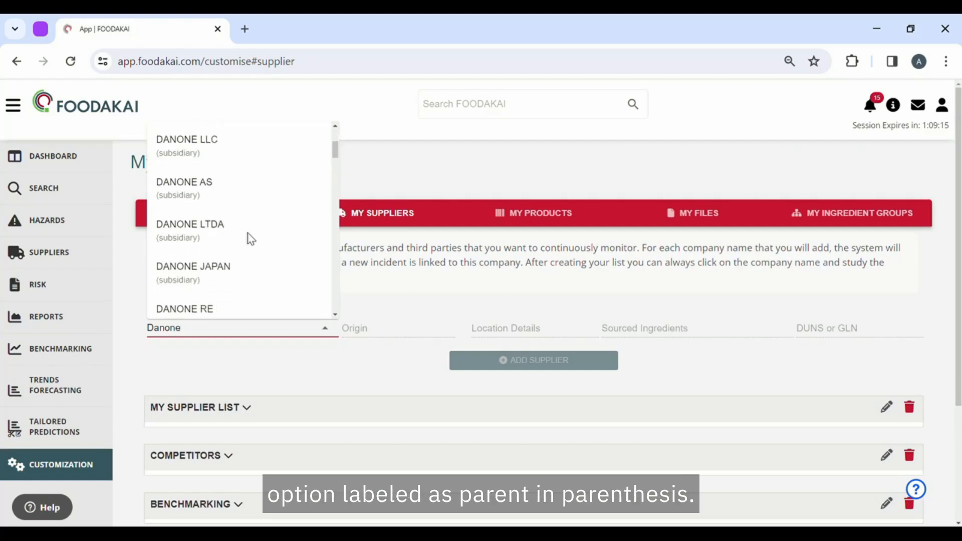
scroll(251, 238, down, 2)
scroll(250, 238, up, 5)
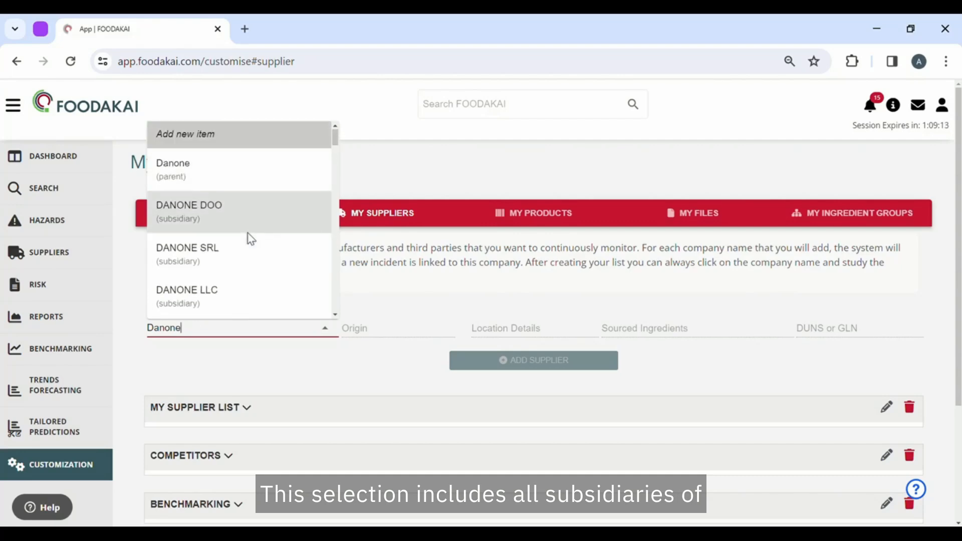
click(222, 170)
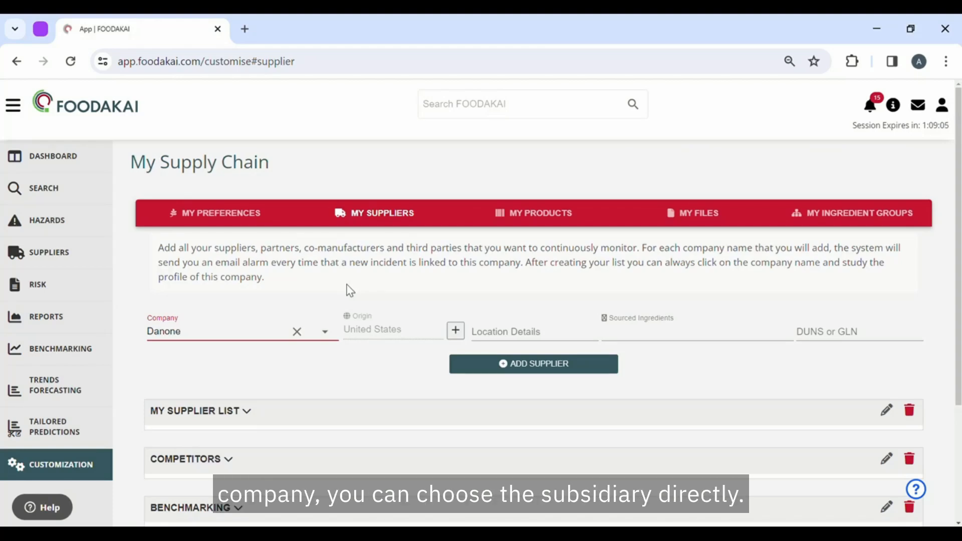
Step: Look through the North America countries in the supplier's origin choices and close them without selecting any
click(455, 331)
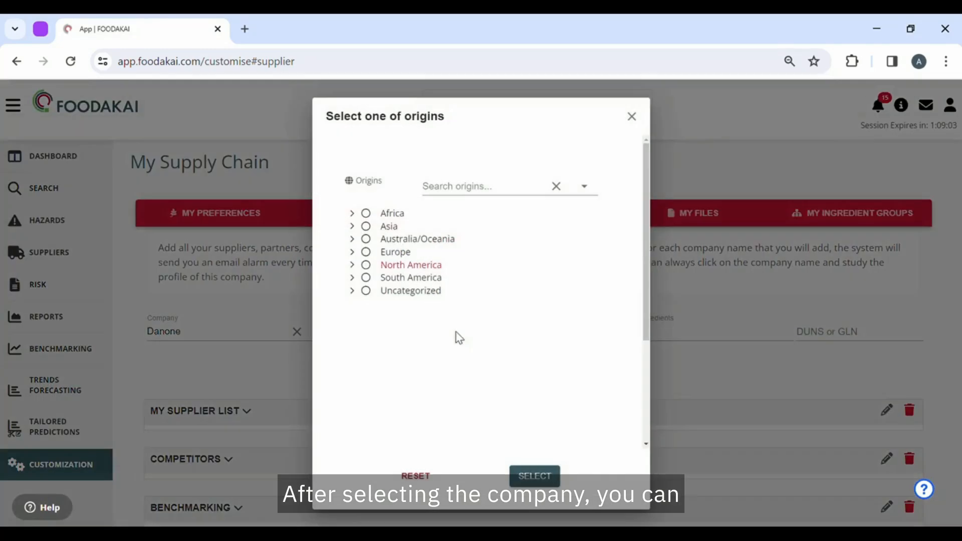
click(352, 265)
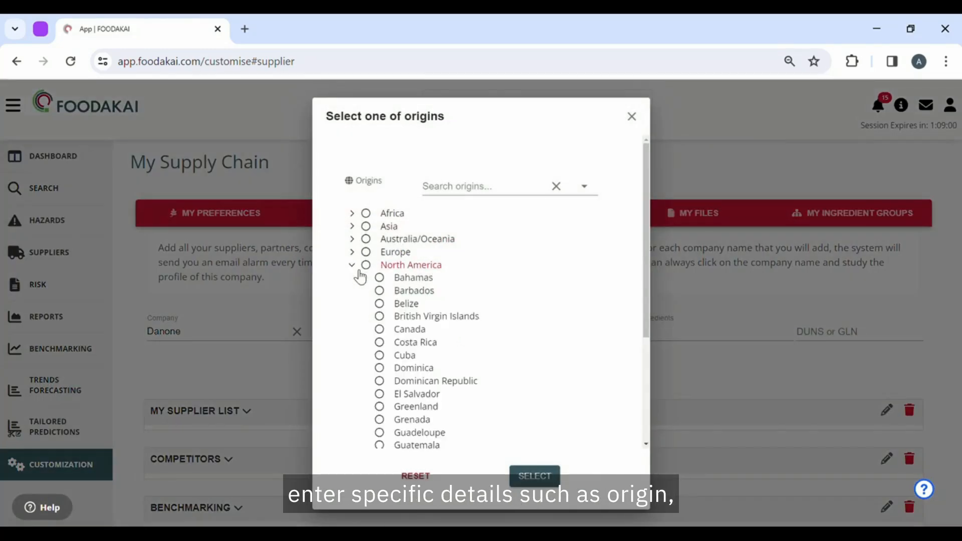
click(351, 264)
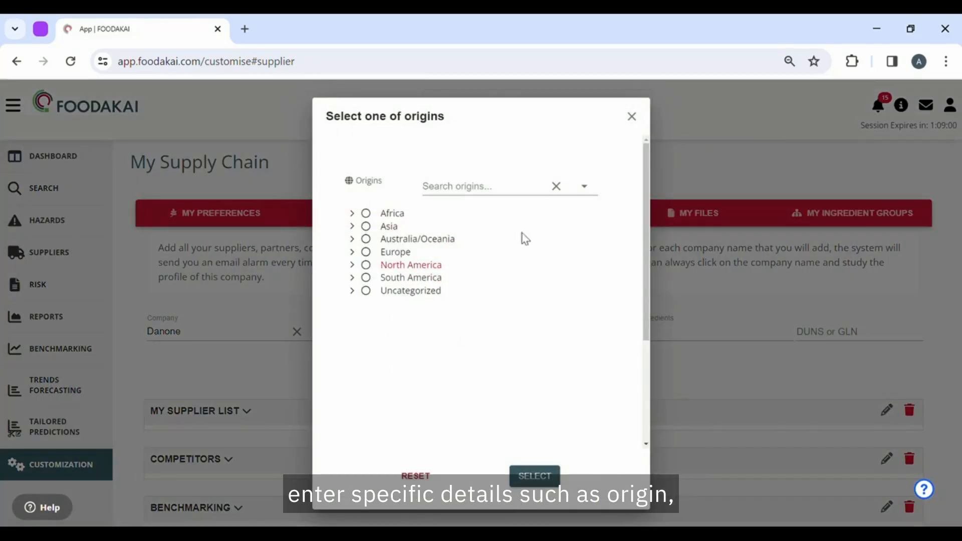
click(641, 119)
Step: Add Milk and Yoghurt as the sourced ingredients of the Danone supplier entry
click(503, 334)
click(622, 336)
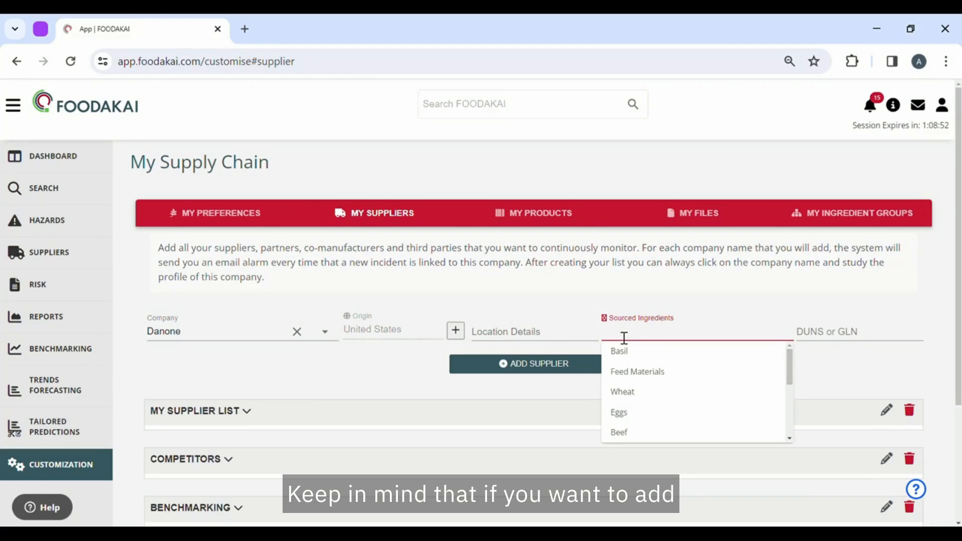
scroll(626, 378, down, 5)
click(621, 393)
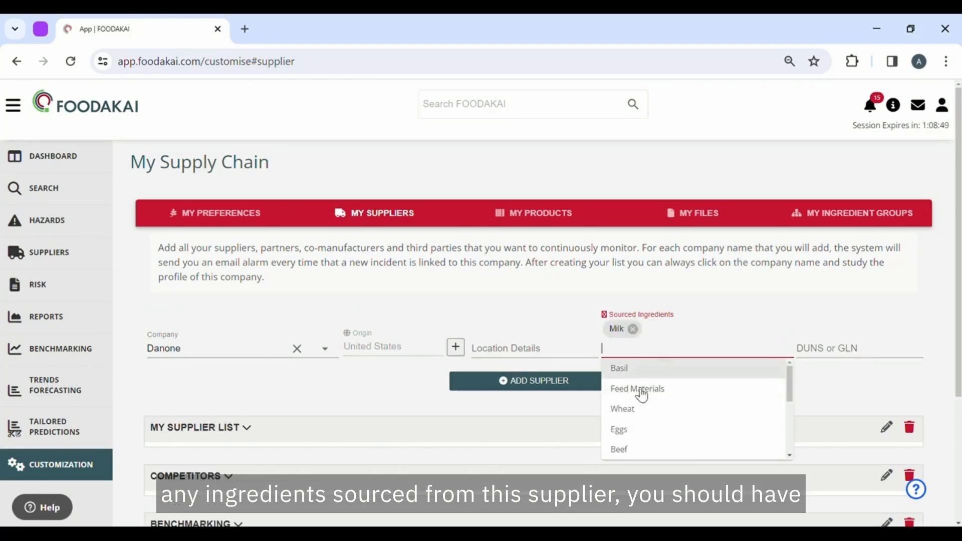
scroll(626, 421, down, 5)
click(625, 428)
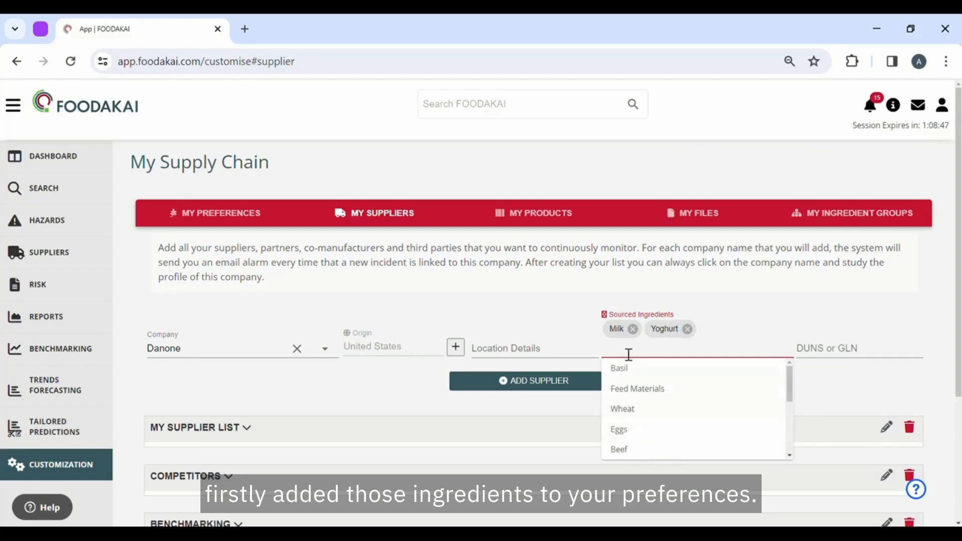
click(475, 247)
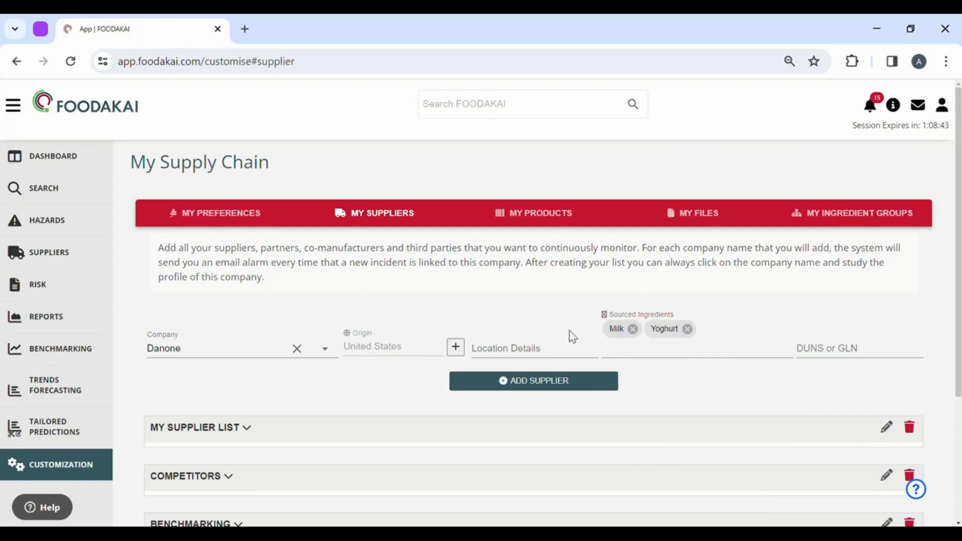
Step: Save the Danone supplier to a new list titled "My Suppliers", keeping the default display and filtering options, and expand that list
click(528, 387)
scroll(526, 389, down, 3)
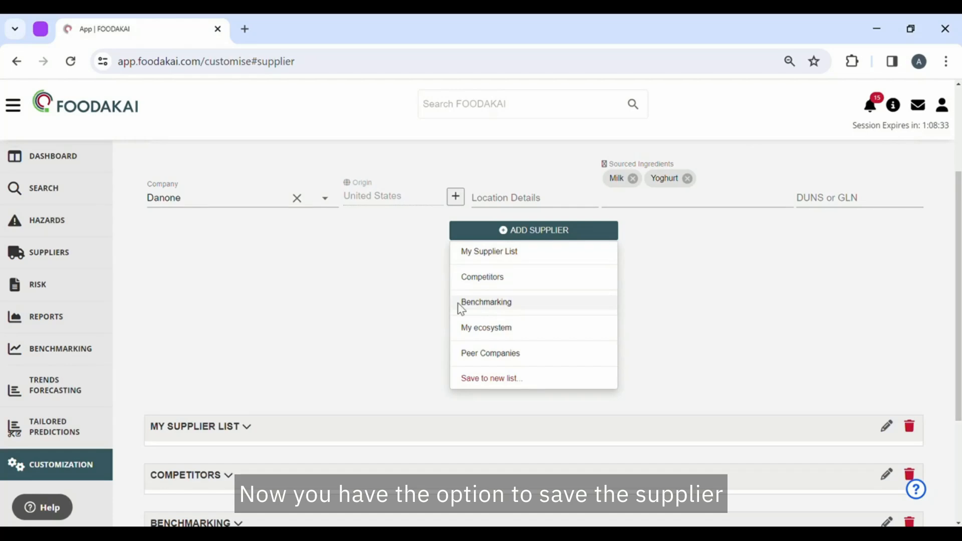
click(490, 384)
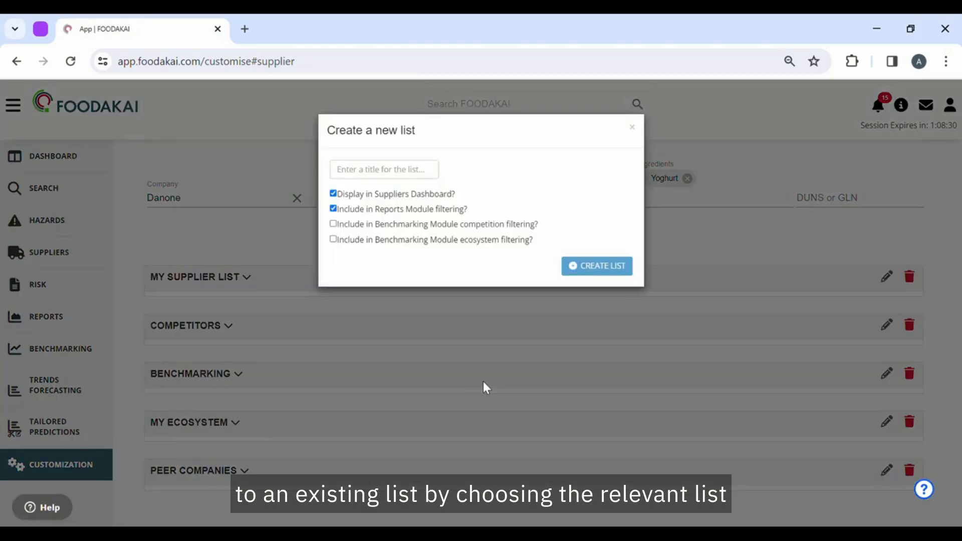
click(382, 170)
text(My)
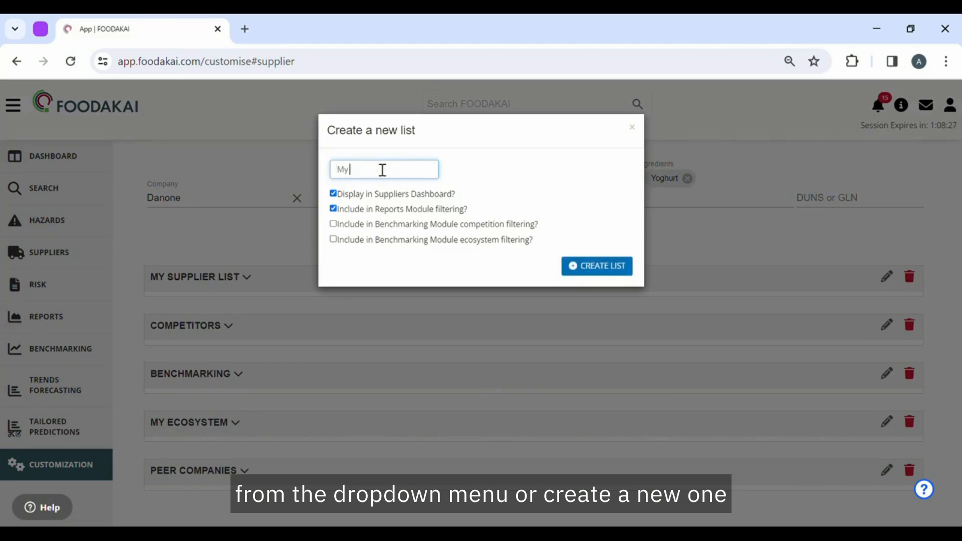
text( Suppliers)
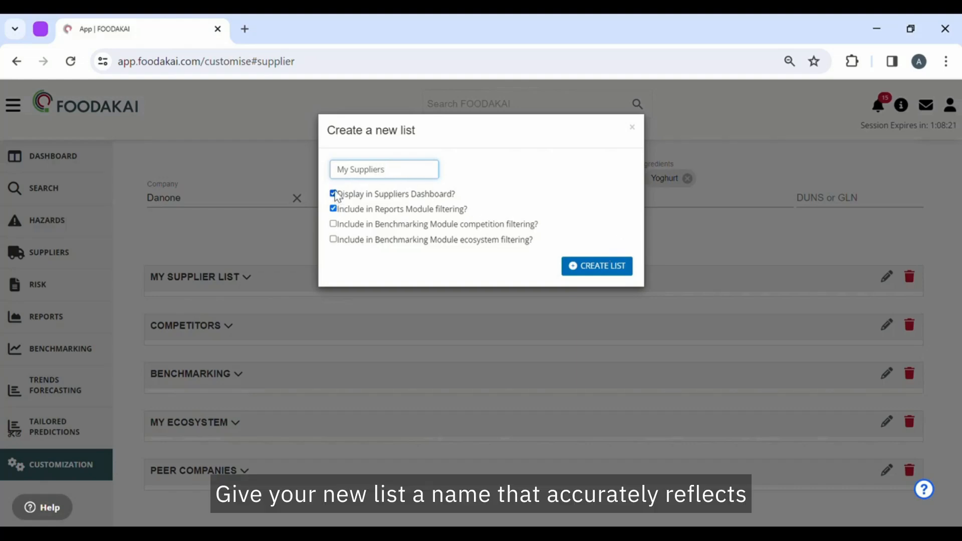
click(595, 271)
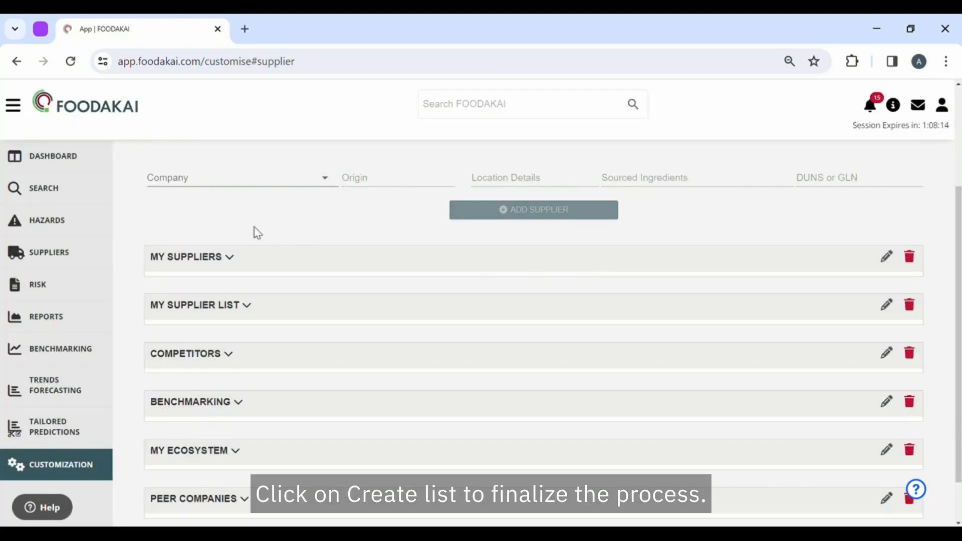
click(233, 258)
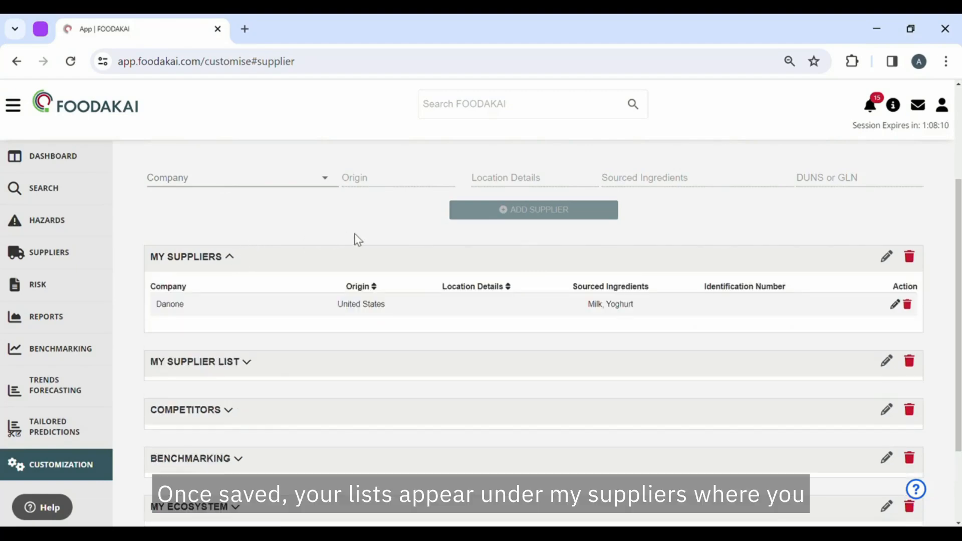